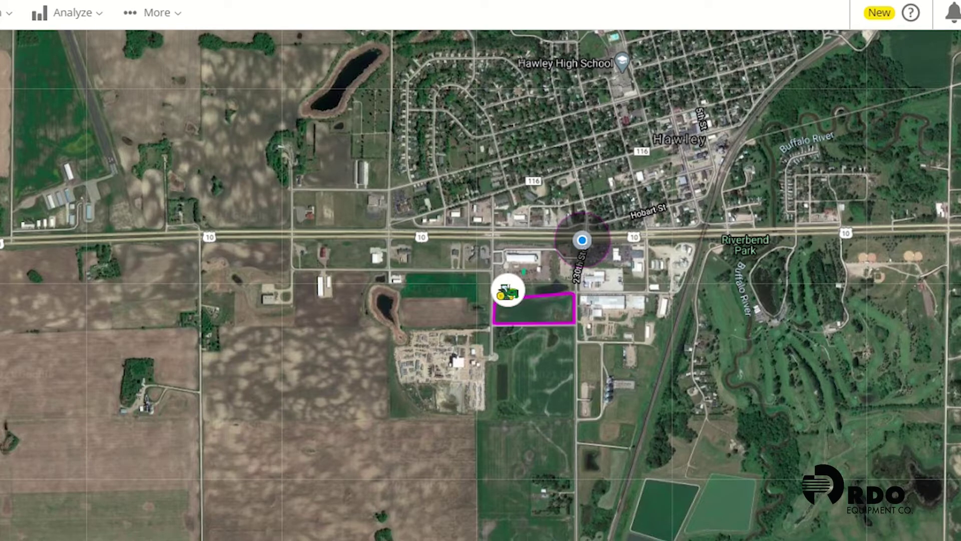
# Open the Files page listing the RDO Demo_South_UAN Solution 28-0-0.zip prescription
pyautogui.click(165, 25)
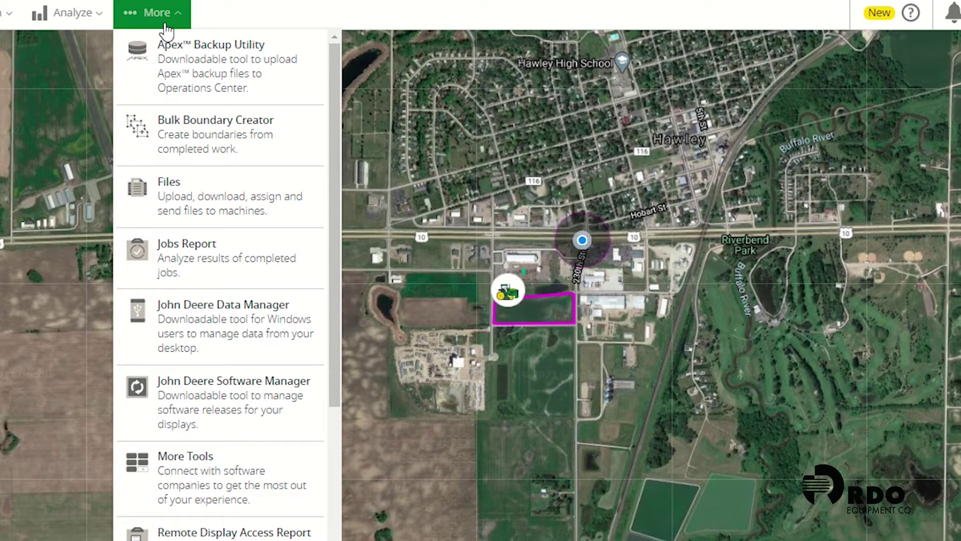
pyautogui.click(175, 190)
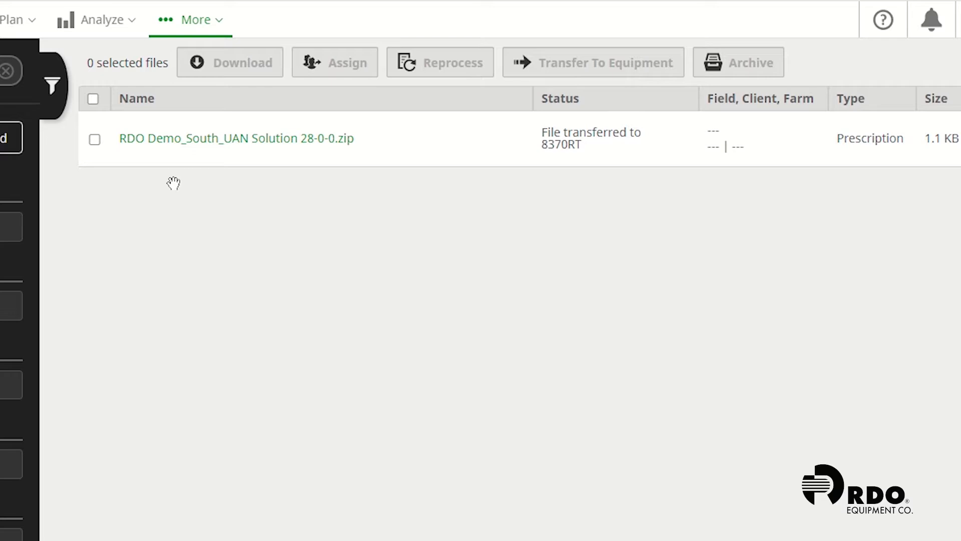
# Send the UAN Solution 28-0-0 prescription file to the 8370RT, then go to the remote display
pyautogui.click(95, 143)
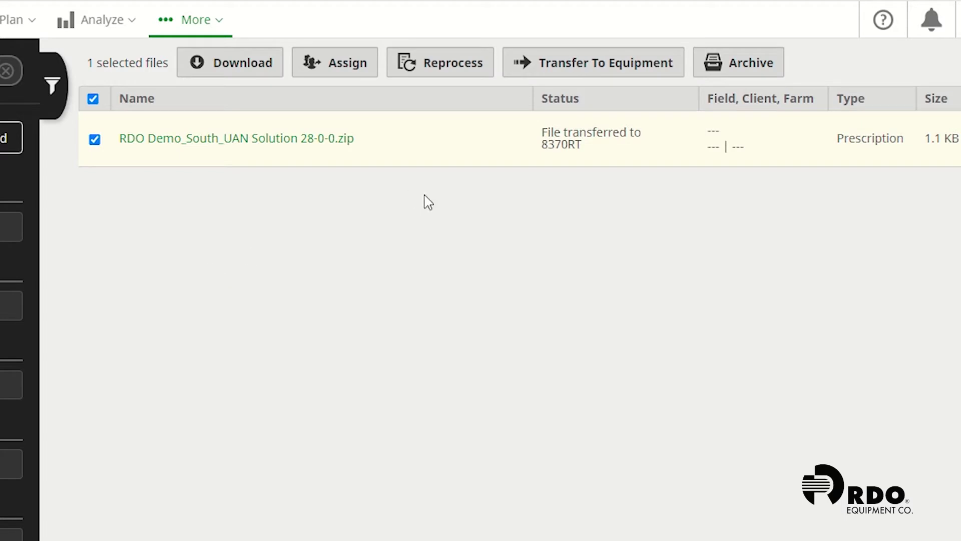
pyautogui.click(545, 70)
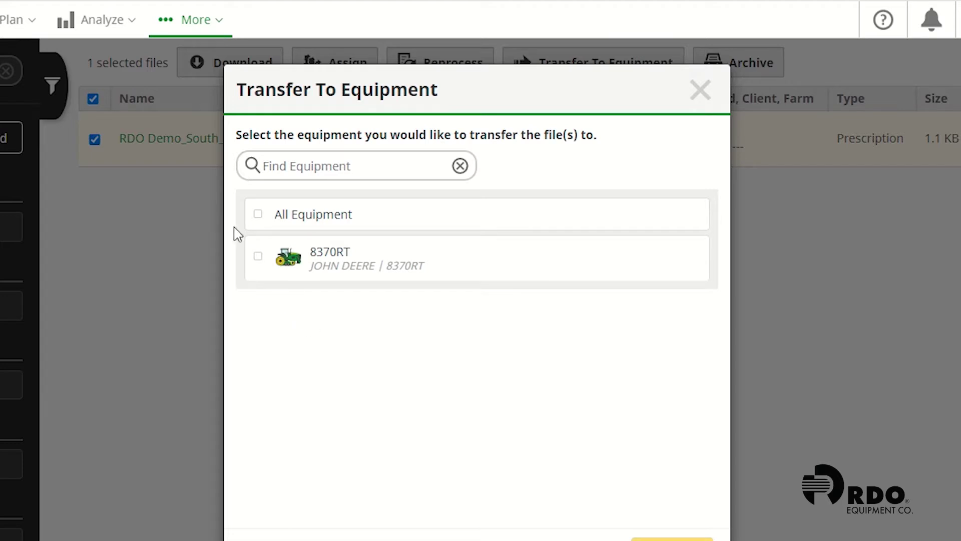
pyautogui.click(258, 256)
pyautogui.click(662, 539)
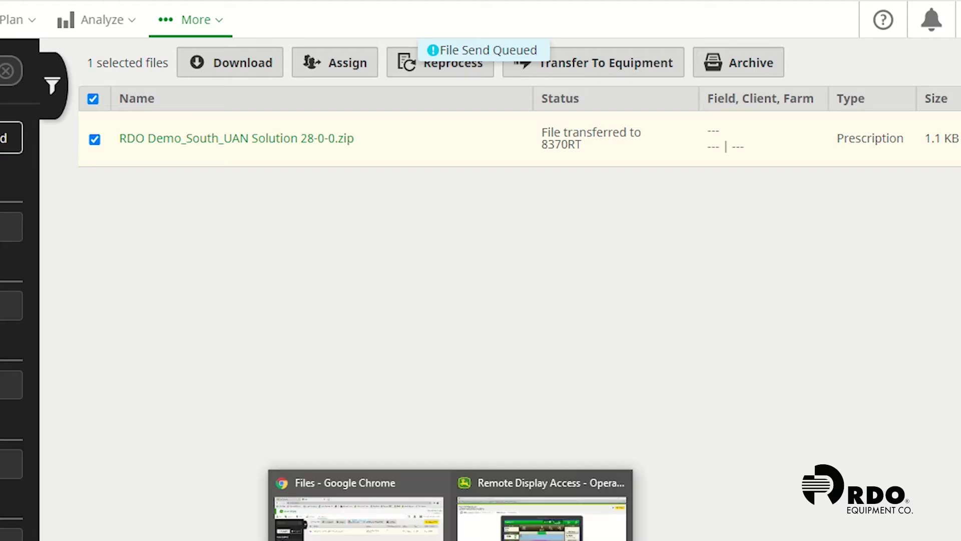
pyautogui.click(543, 505)
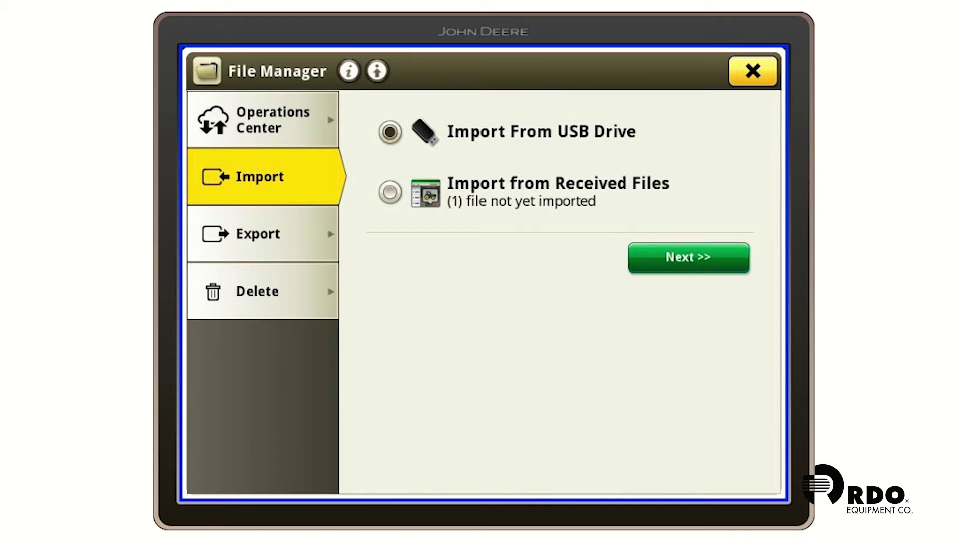
# Choose Import from Received Files as the import source
pyautogui.click(390, 191)
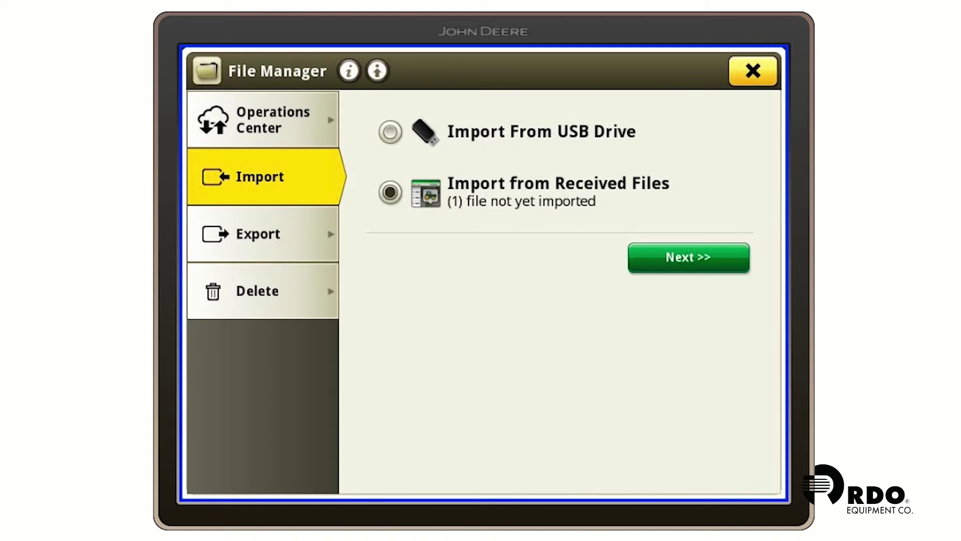
# Import the received UAN Solution 28-0-0 prescription file and close File Manager
pyautogui.click(689, 256)
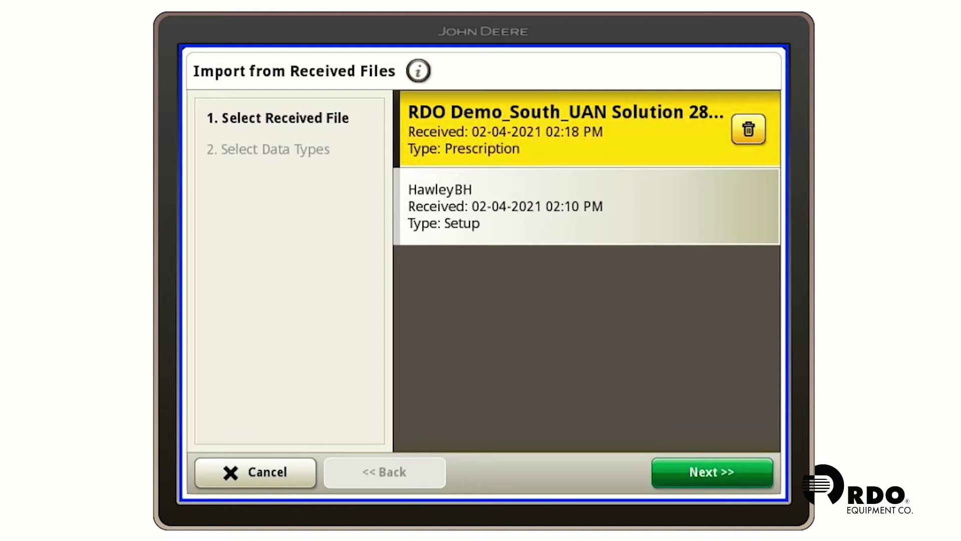
pyautogui.click(712, 472)
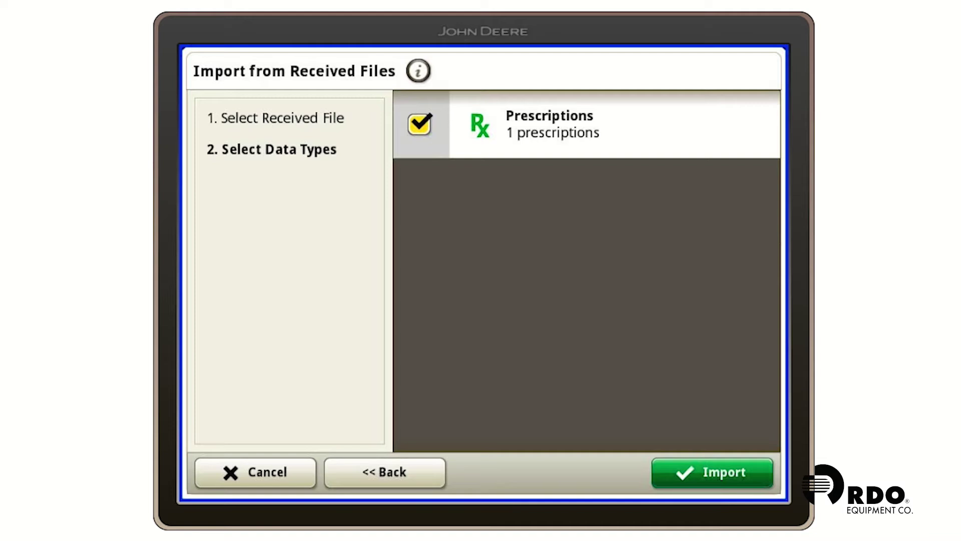
pyautogui.click(712, 472)
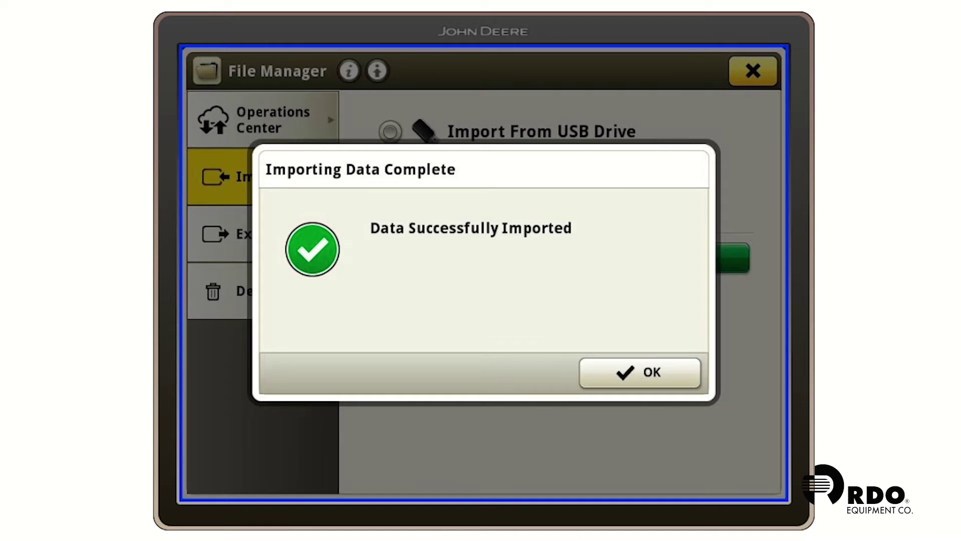
pyautogui.click(654, 373)
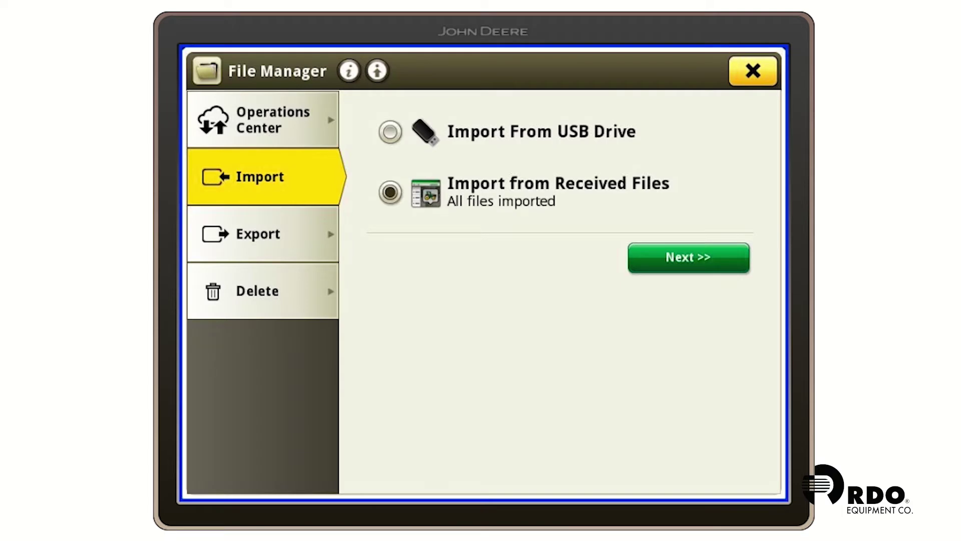
pyautogui.click(752, 71)
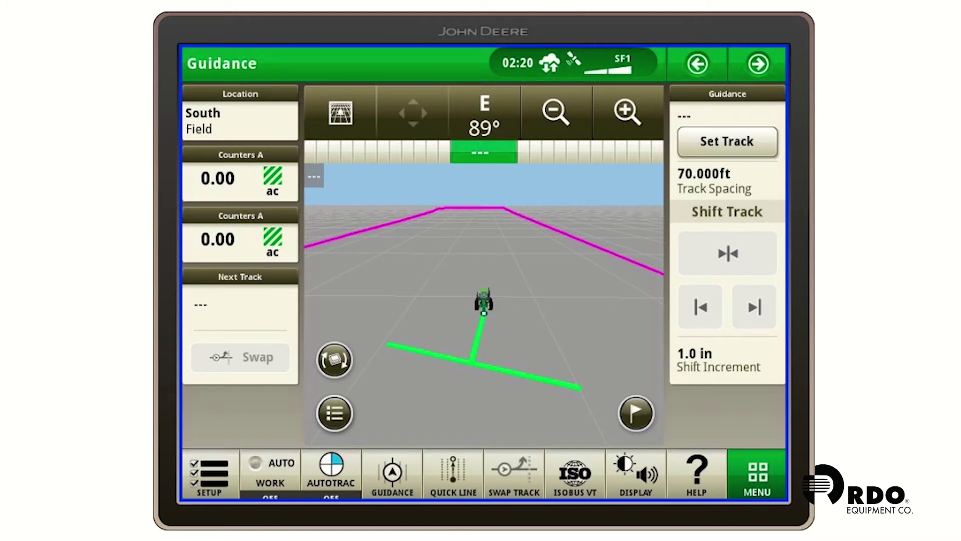
# Set the Work Setup product to Fertilizer 28-0-0
pyautogui.click(210, 475)
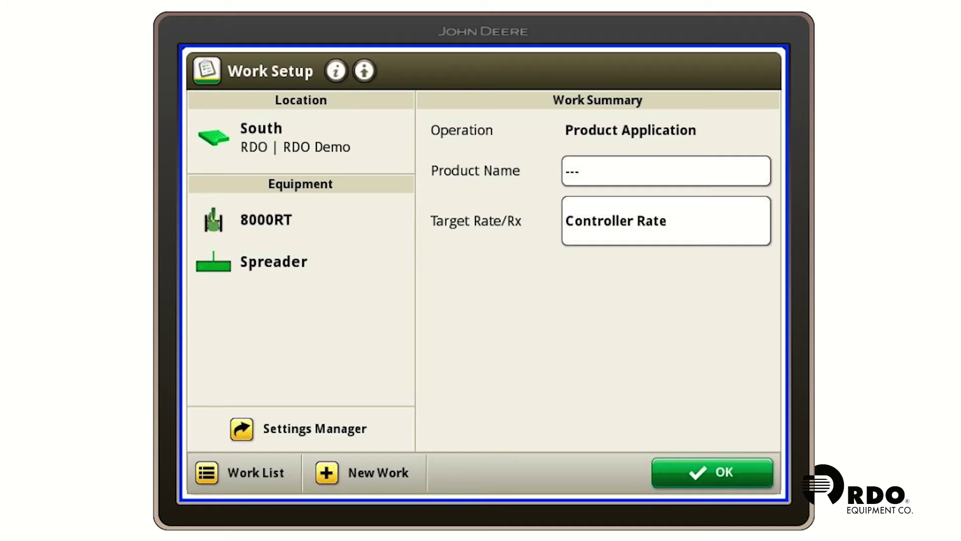
pyautogui.click(666, 170)
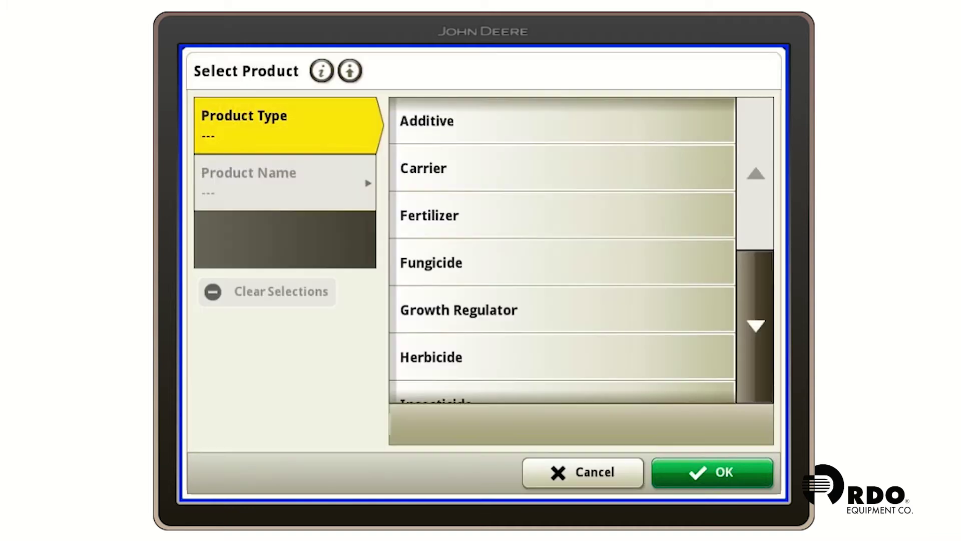
pyautogui.click(565, 215)
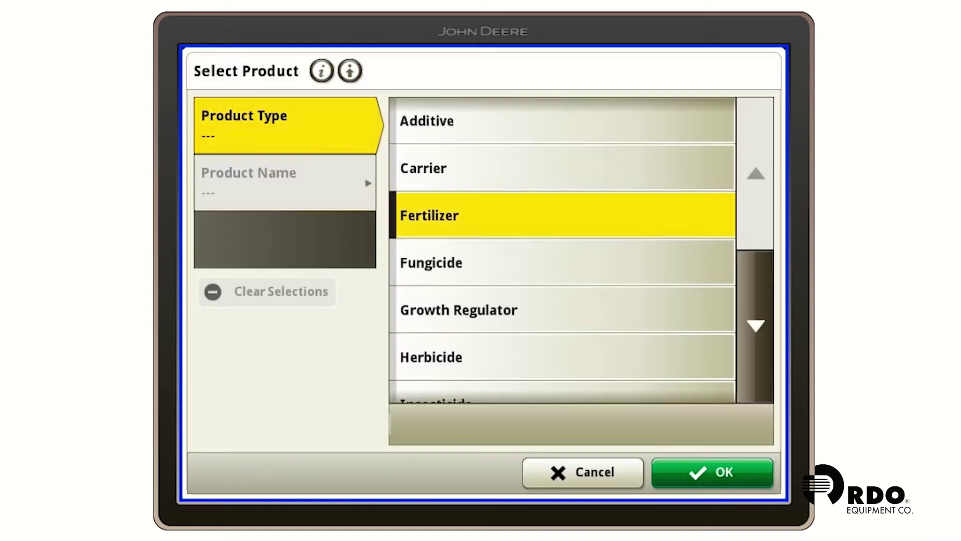
pyautogui.click(531, 132)
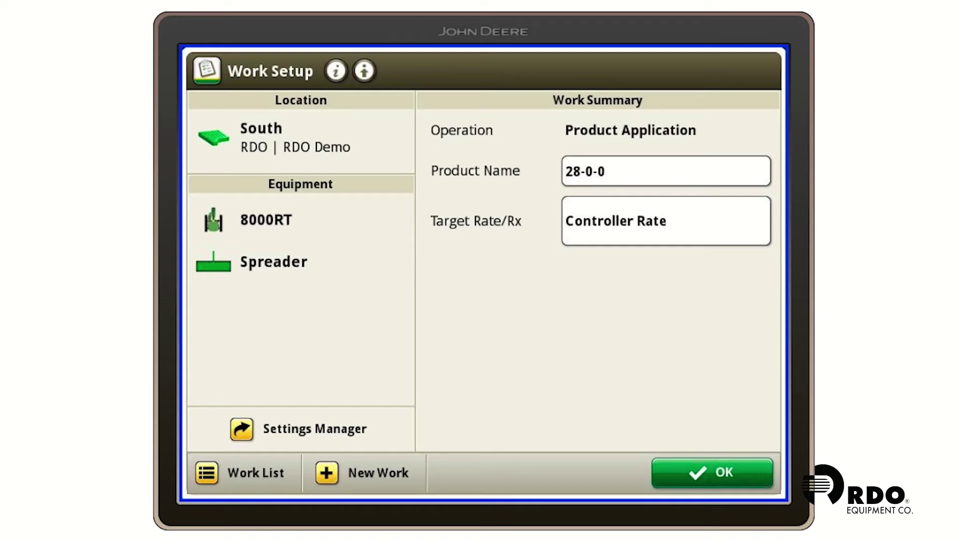
pyautogui.click(637, 221)
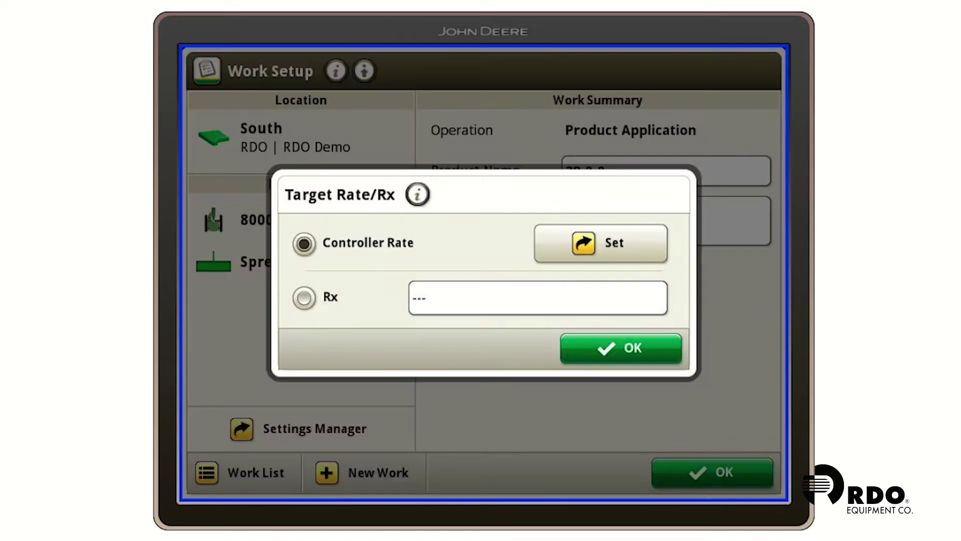
# Use the RDO Demo_South_UAN Solution 28-0-0 prescription (150–200 lb/ac) as Target Rate/Rx
pyautogui.click(331, 297)
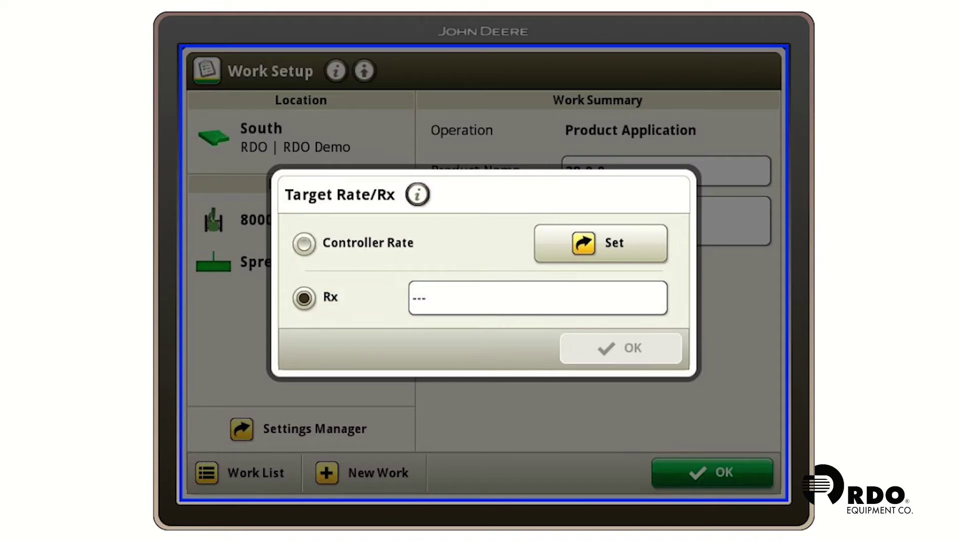
pyautogui.click(538, 298)
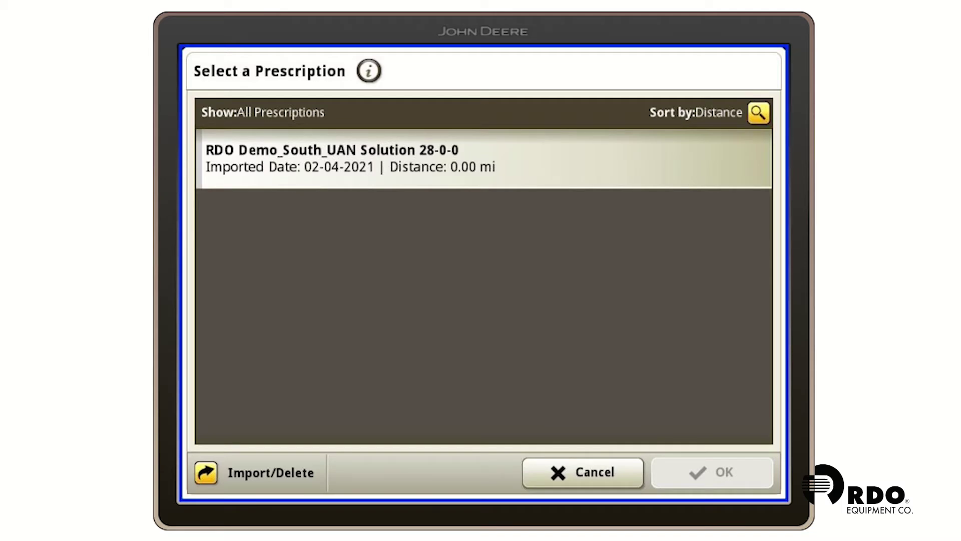
pyautogui.click(350, 158)
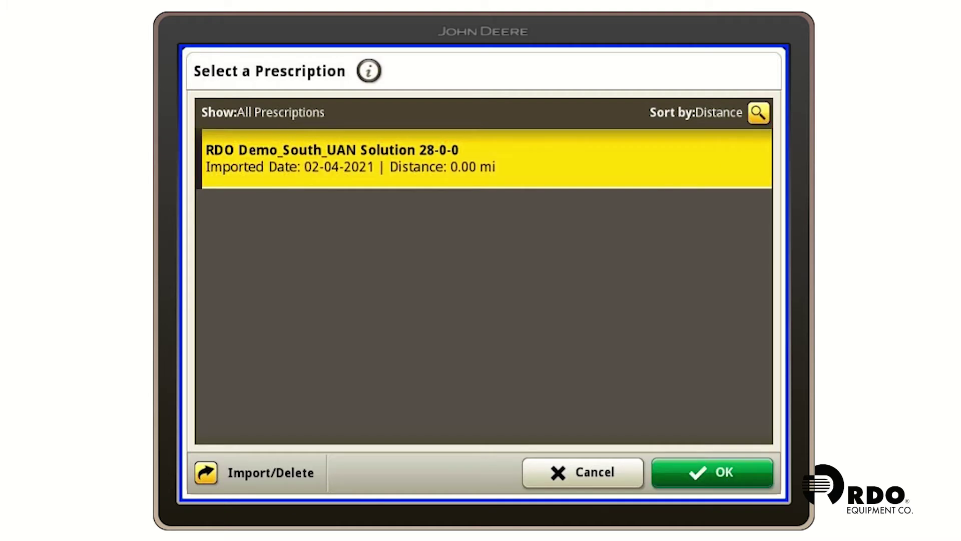
pyautogui.click(712, 472)
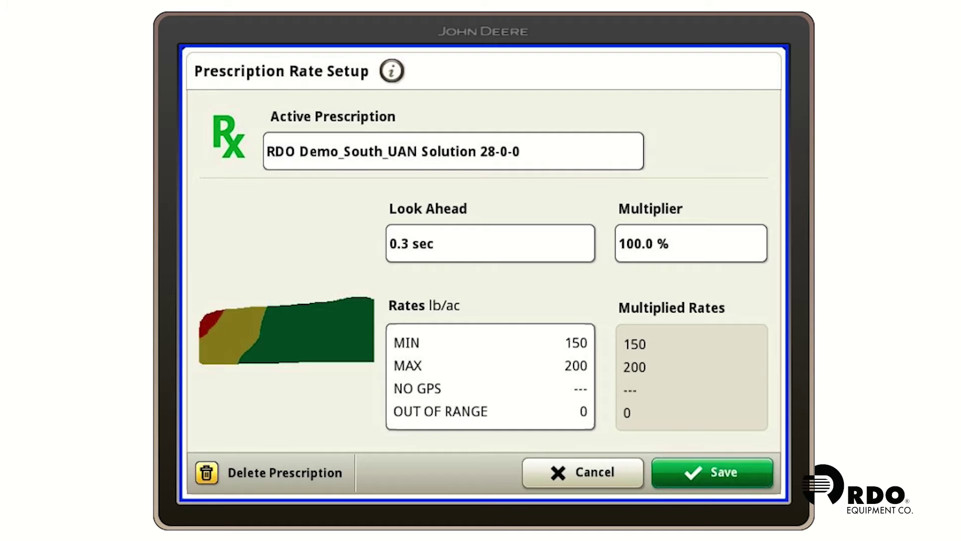
pyautogui.click(487, 242)
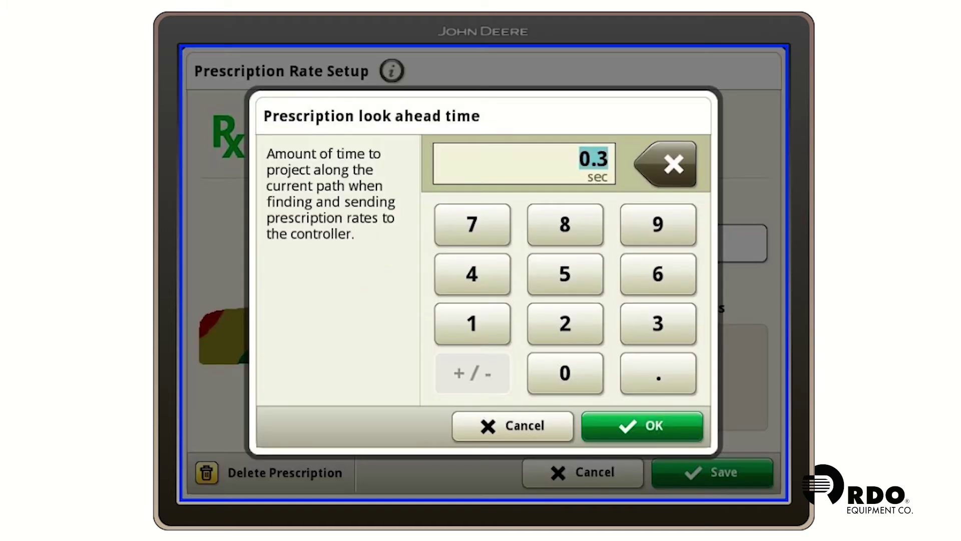
# Enter 2.5 seconds as the prescription look-ahead time
pyautogui.click(565, 323)
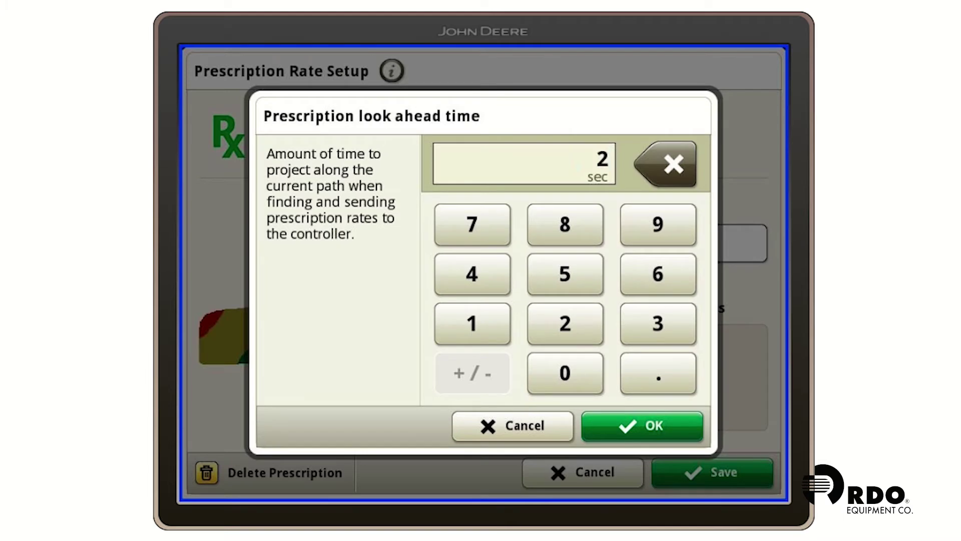
pyautogui.click(658, 373)
pyautogui.click(565, 273)
pyautogui.click(641, 426)
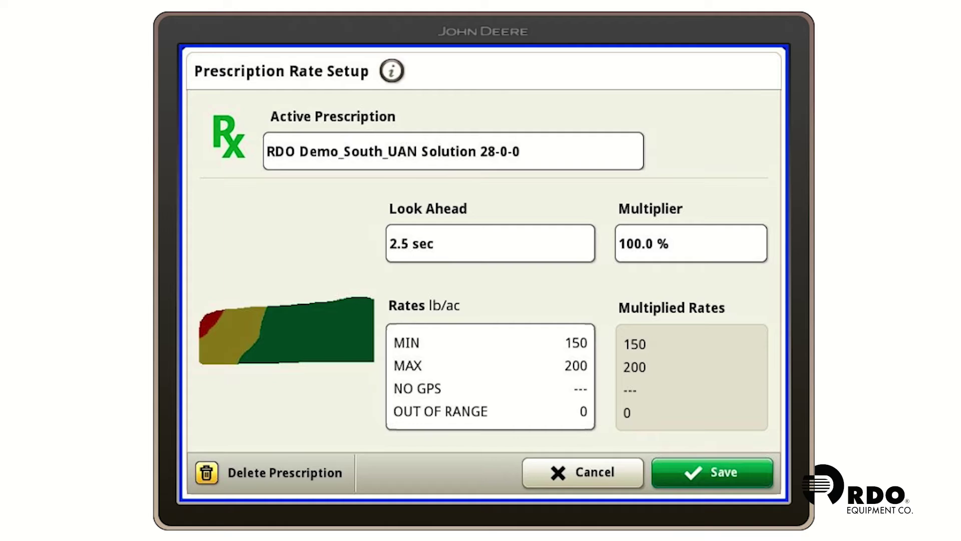
# Edit the prescription to use a 150 lb/ac out-of-zone rate and confirm the changes
pyautogui.click(504, 376)
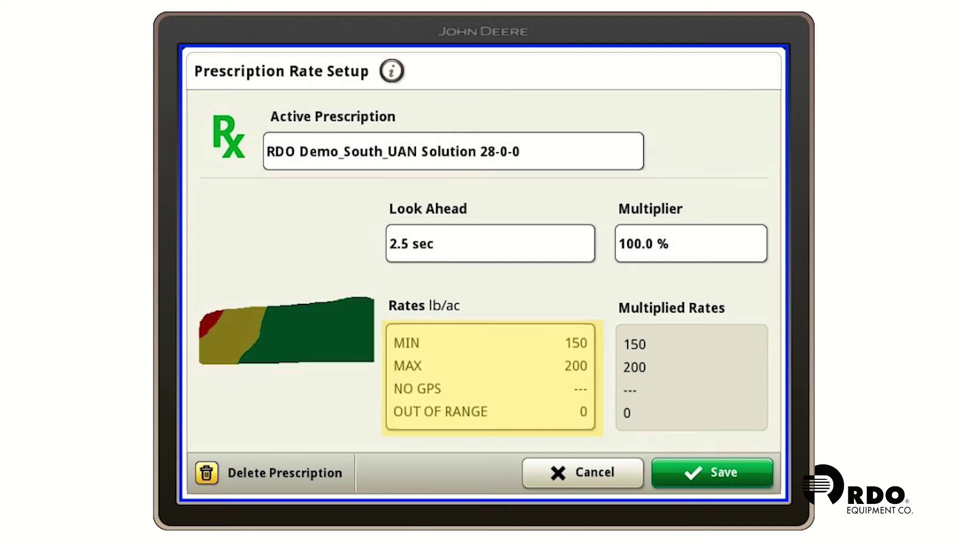
pyautogui.click(504, 376)
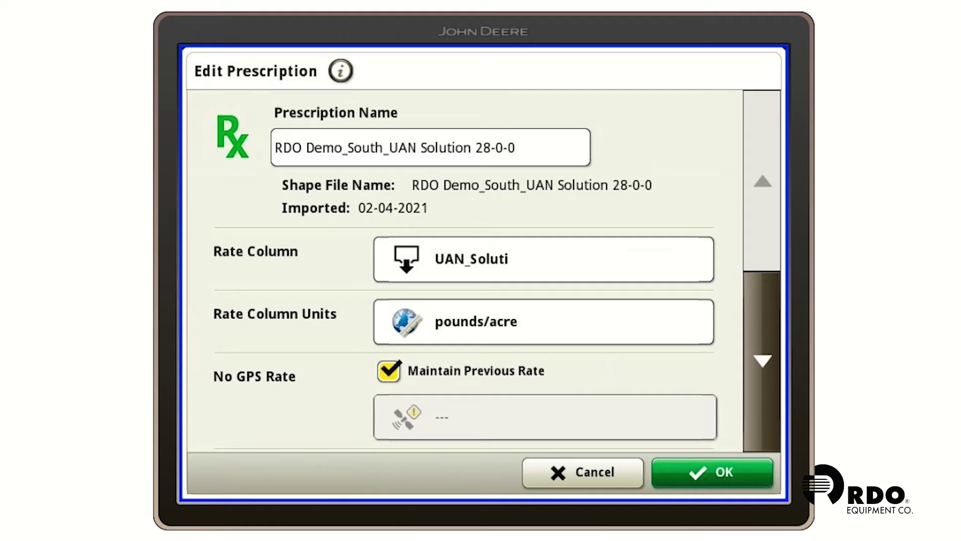
pyautogui.click(762, 361)
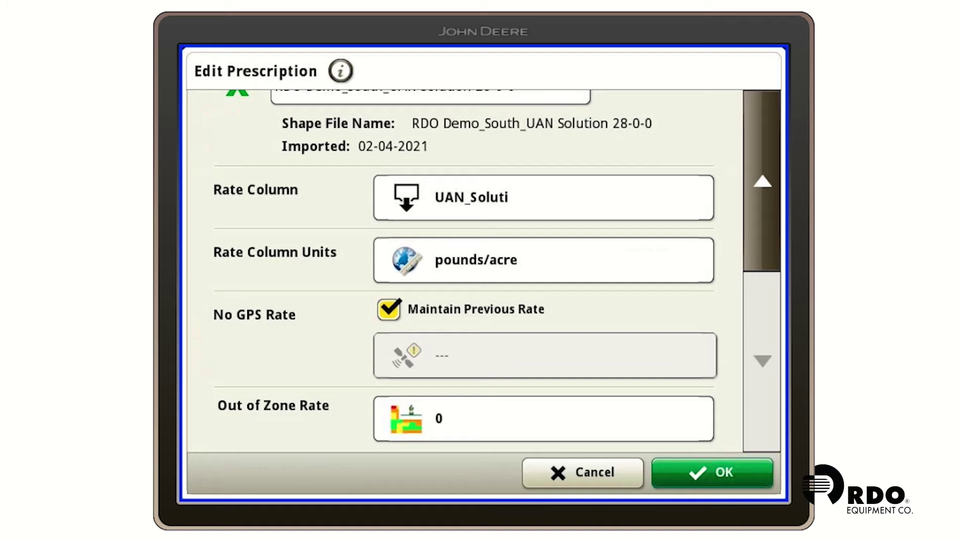
pyautogui.click(484, 424)
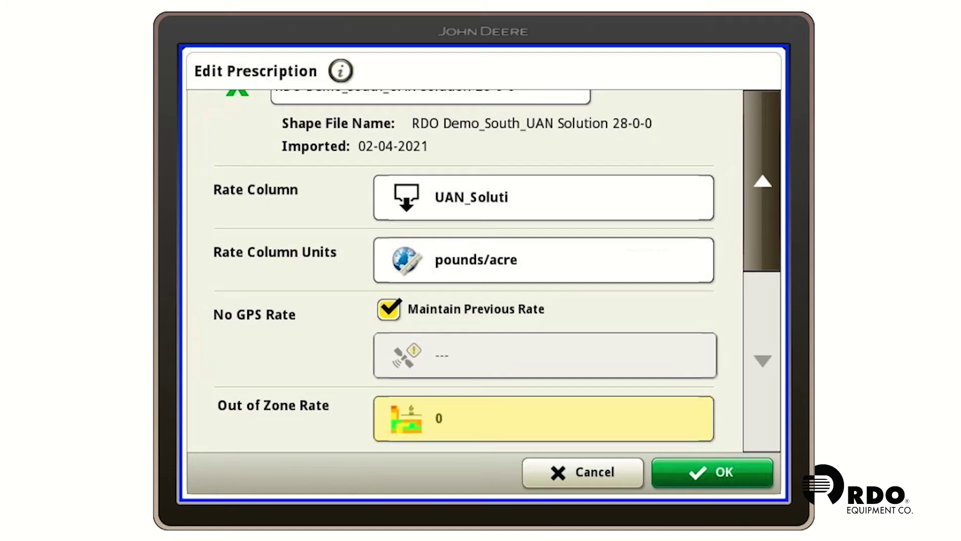
pyautogui.click(555, 319)
pyautogui.click(636, 274)
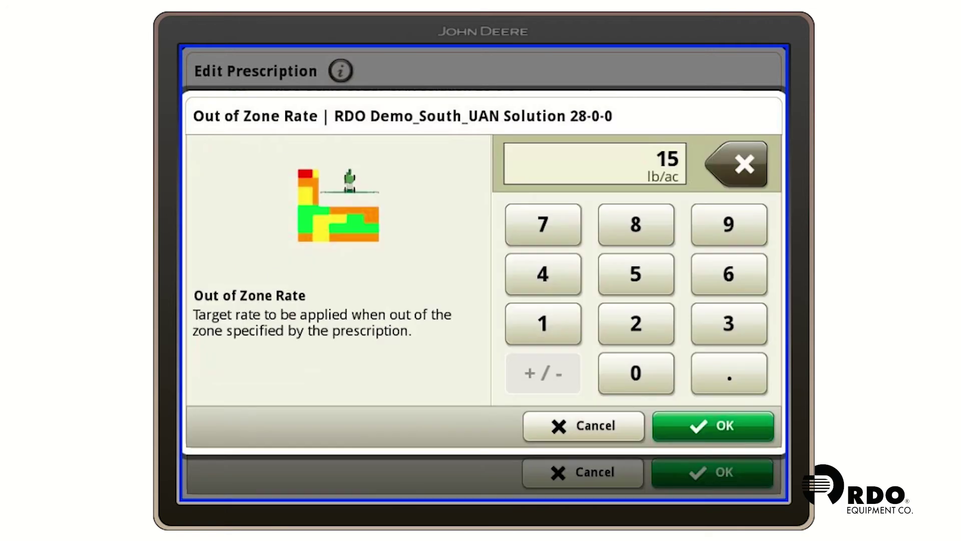
pyautogui.click(636, 373)
pyautogui.click(713, 425)
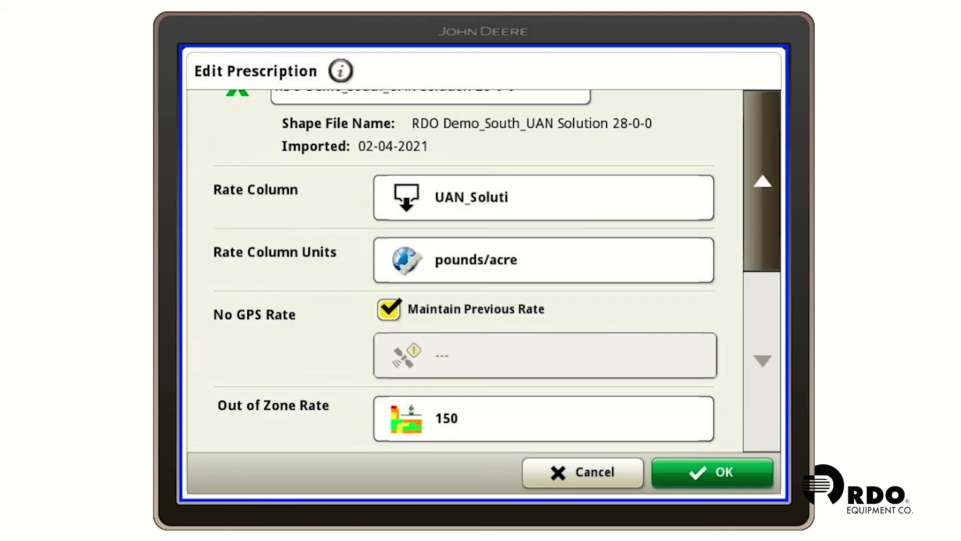
pyautogui.click(713, 472)
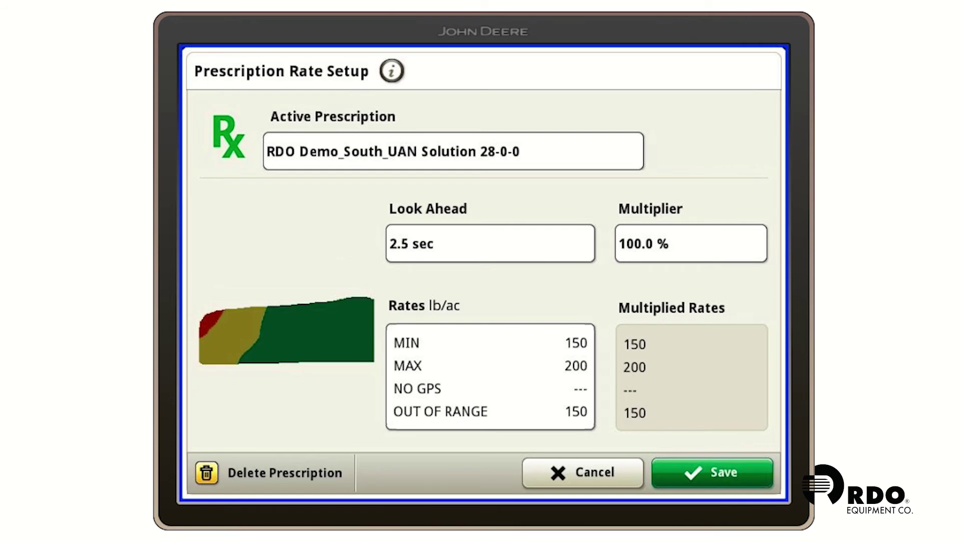
pyautogui.click(713, 471)
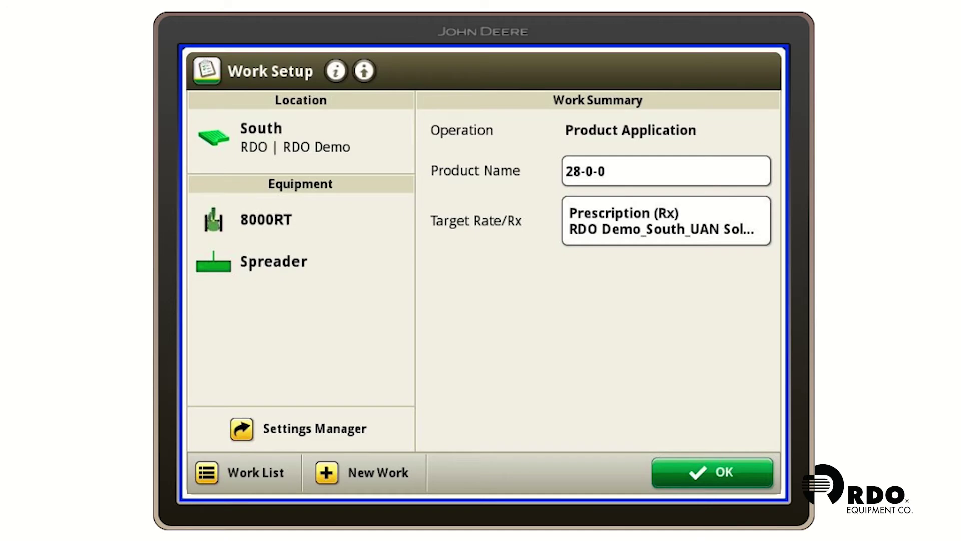
# Confirm Work Setup to return to the South Field Guidance screen showing 28-0-0
pyautogui.click(712, 471)
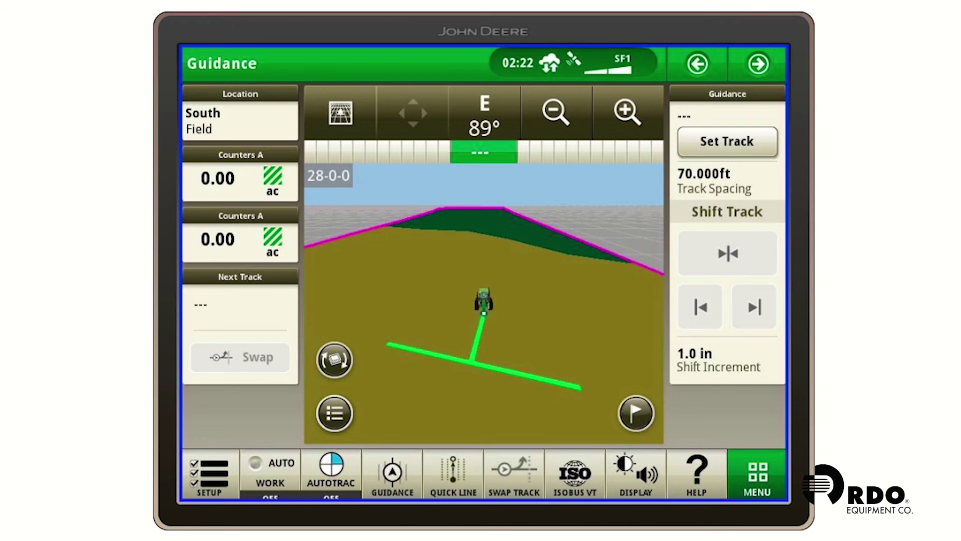
pyautogui.click(334, 413)
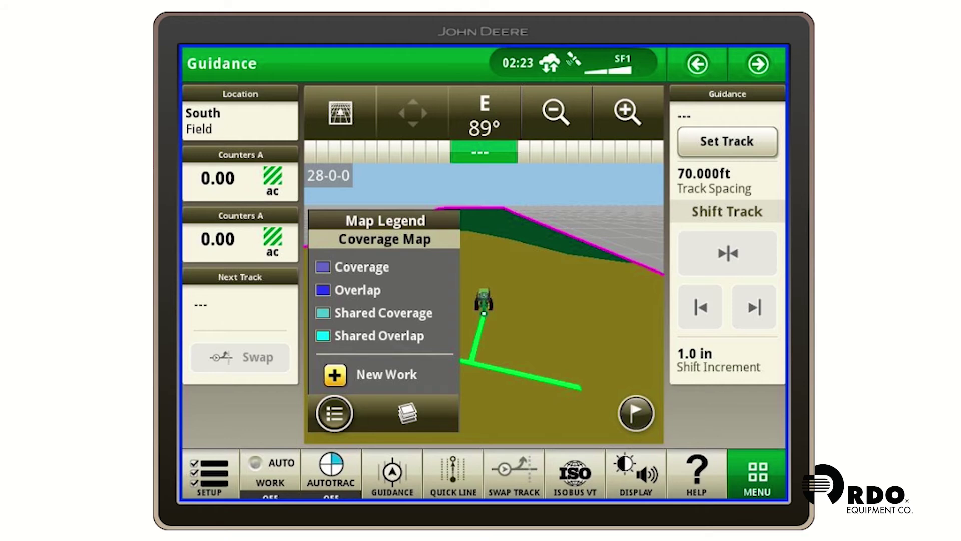
# Switch the map to the Rate layer and show its Rx legend (below 148.0 to above 202.0)
pyautogui.click(407, 413)
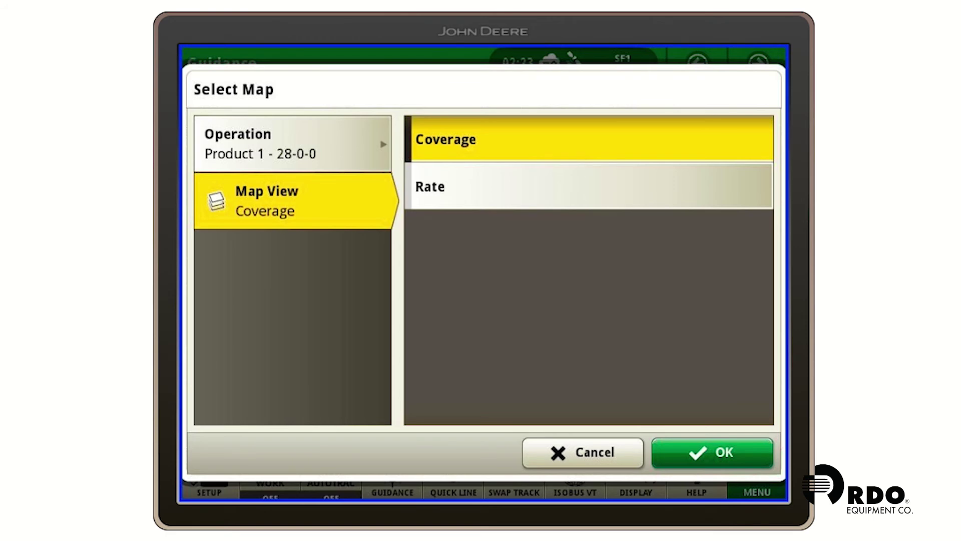
pyautogui.click(590, 186)
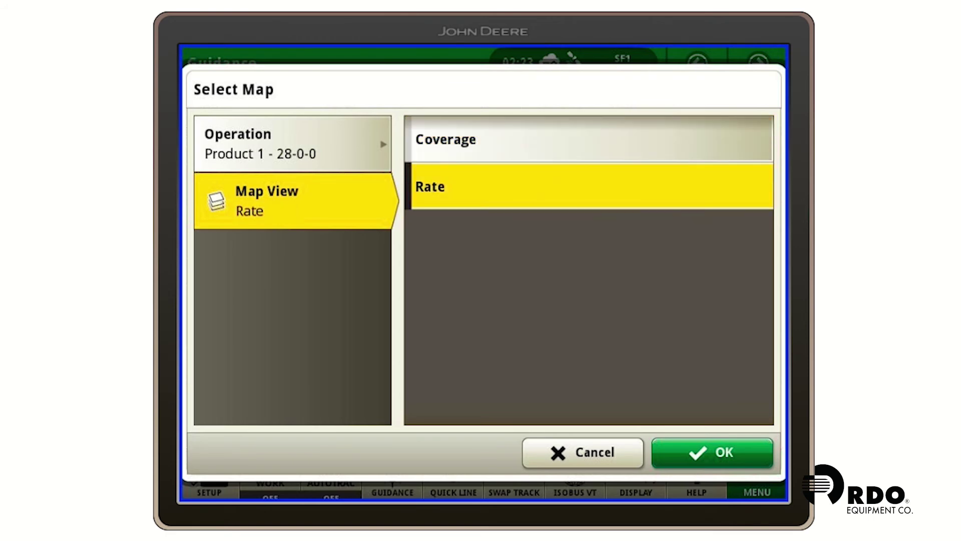
pyautogui.click(711, 452)
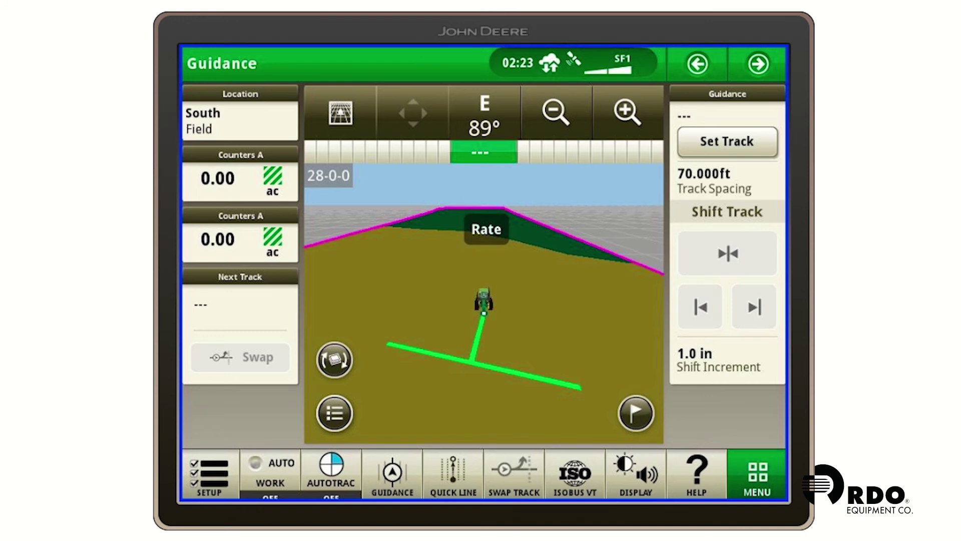
pyautogui.click(334, 413)
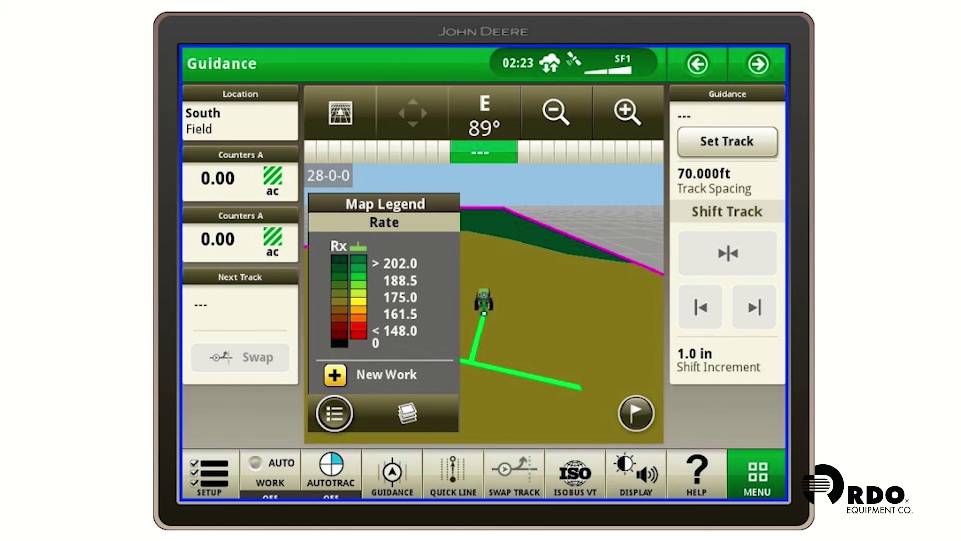
# Change the JDRC 2000 controller's Rate Selection to Map-Based so it shows Rx rates instead of presets
pyautogui.click(575, 476)
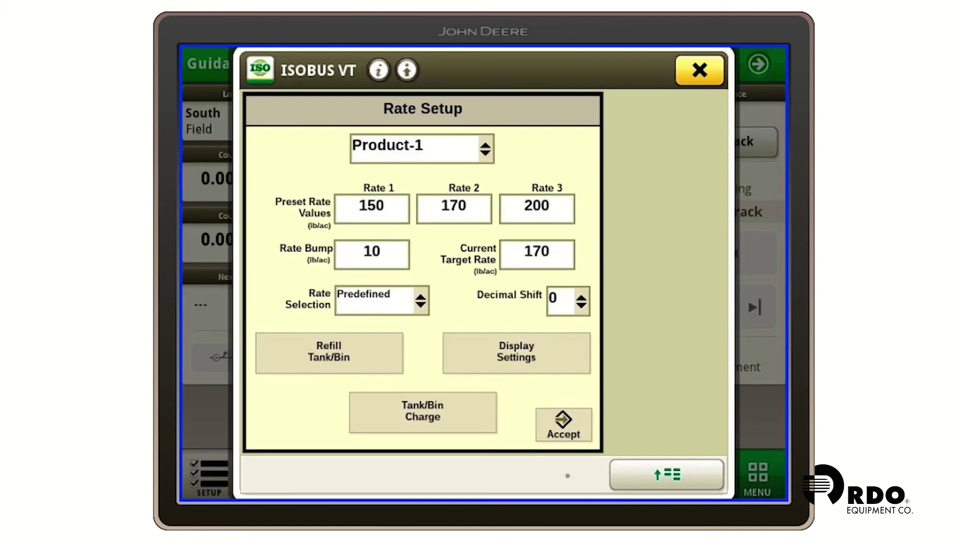
pyautogui.click(563, 424)
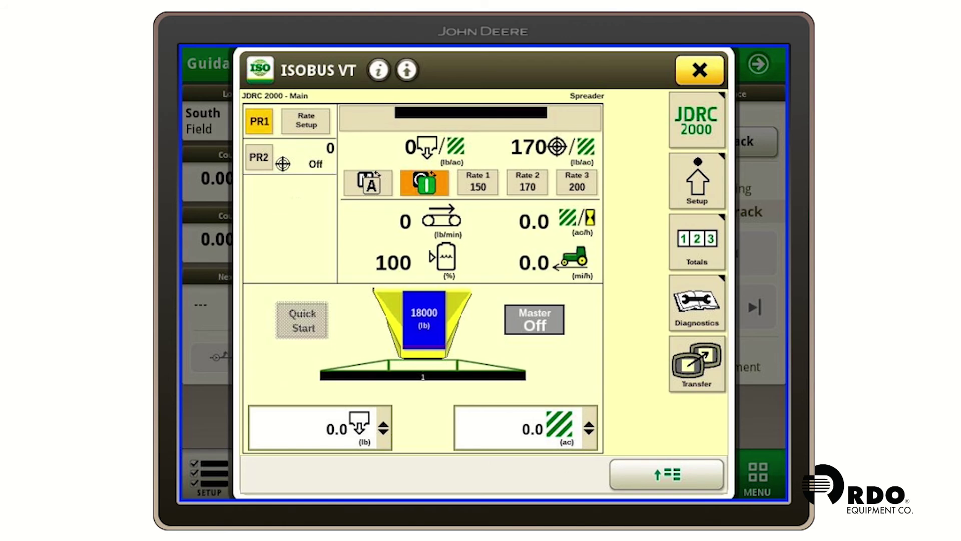
pyautogui.click(306, 121)
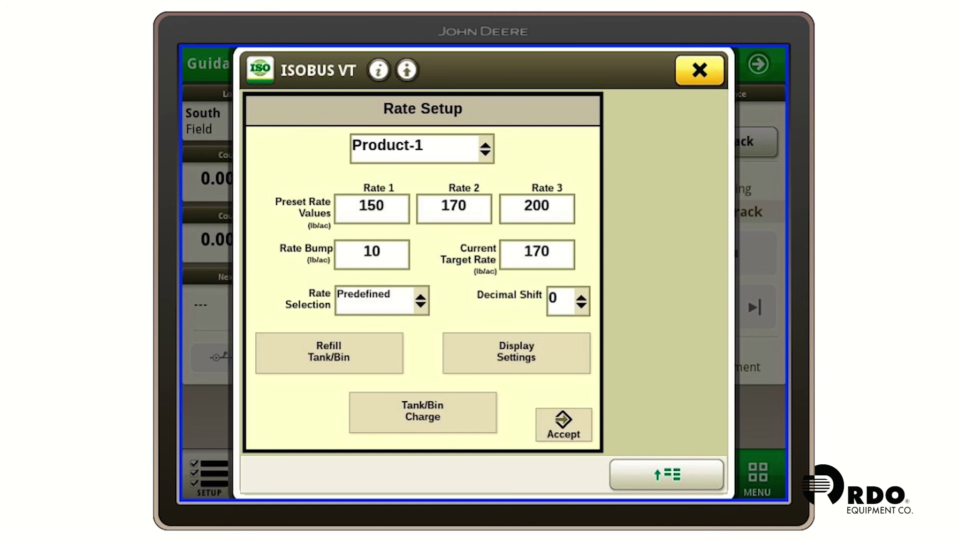
pyautogui.click(373, 298)
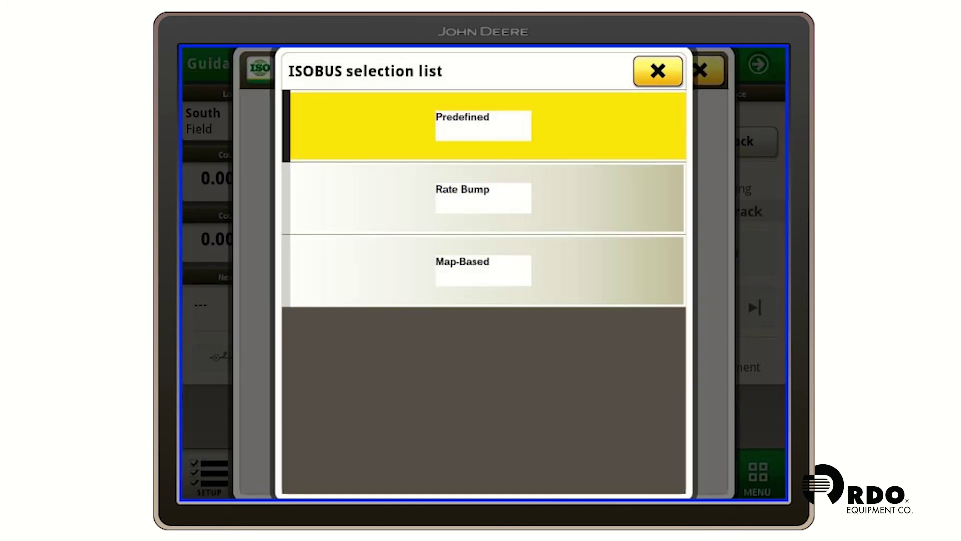
pyautogui.click(483, 270)
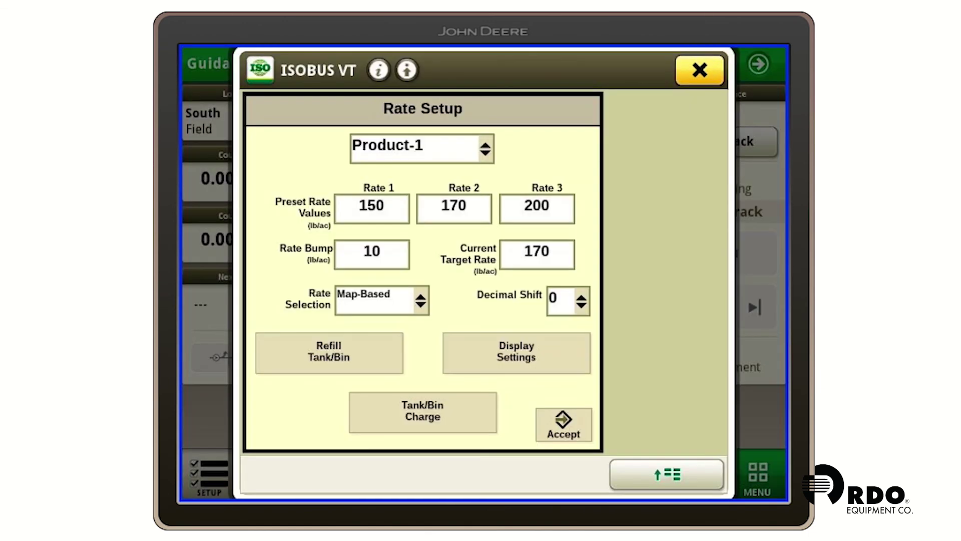
pyautogui.click(562, 423)
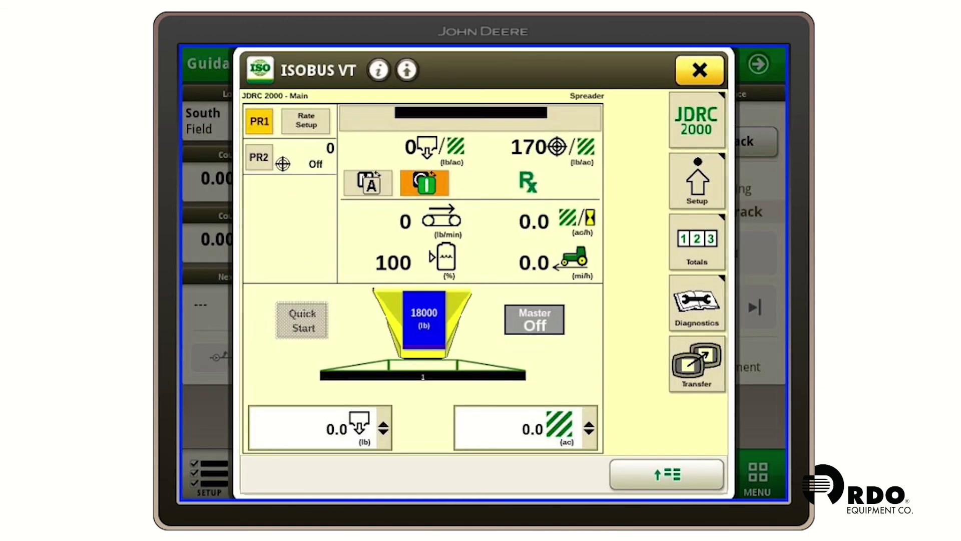